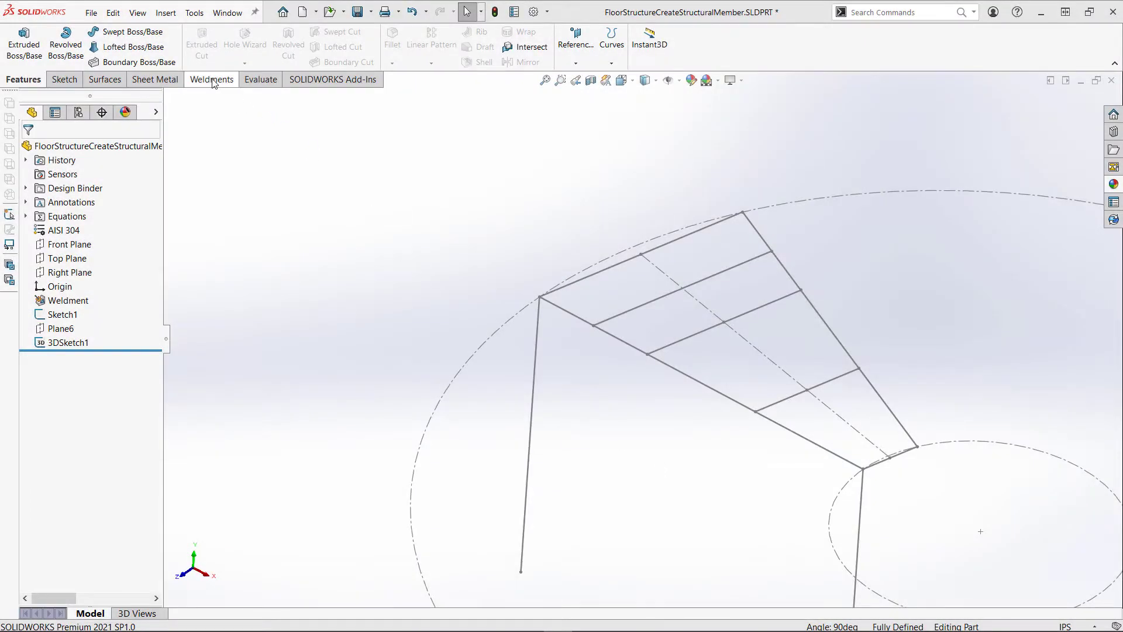
# Start a structural member using the ANSI S-section S8x18.4 profile
pyautogui.click(212, 79)
pyautogui.click(97, 48)
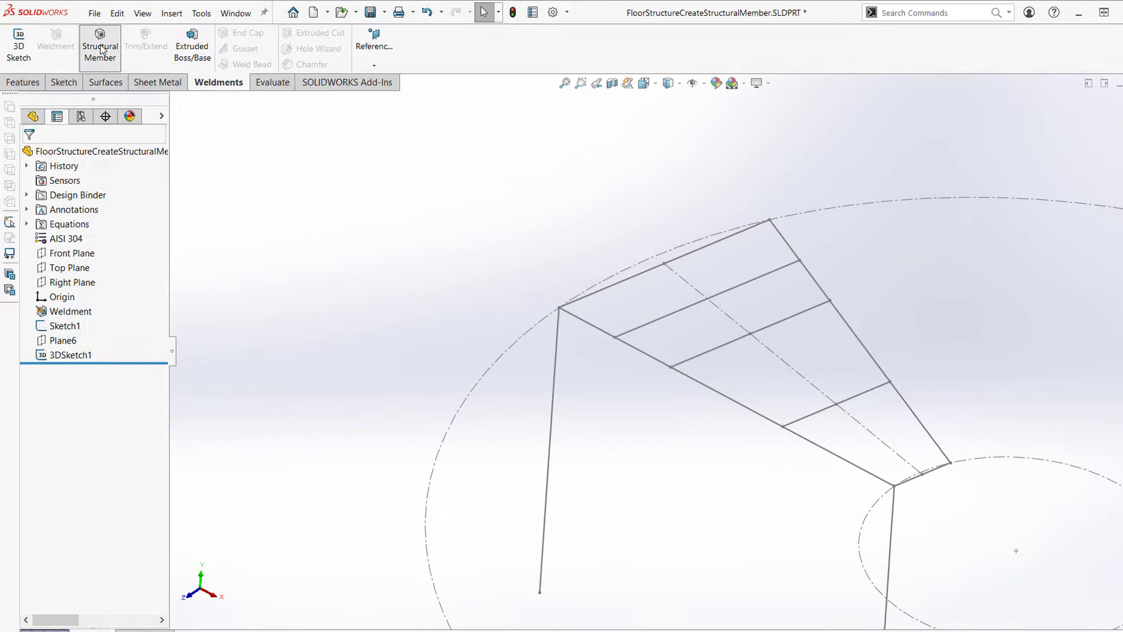
pyautogui.click(54, 250)
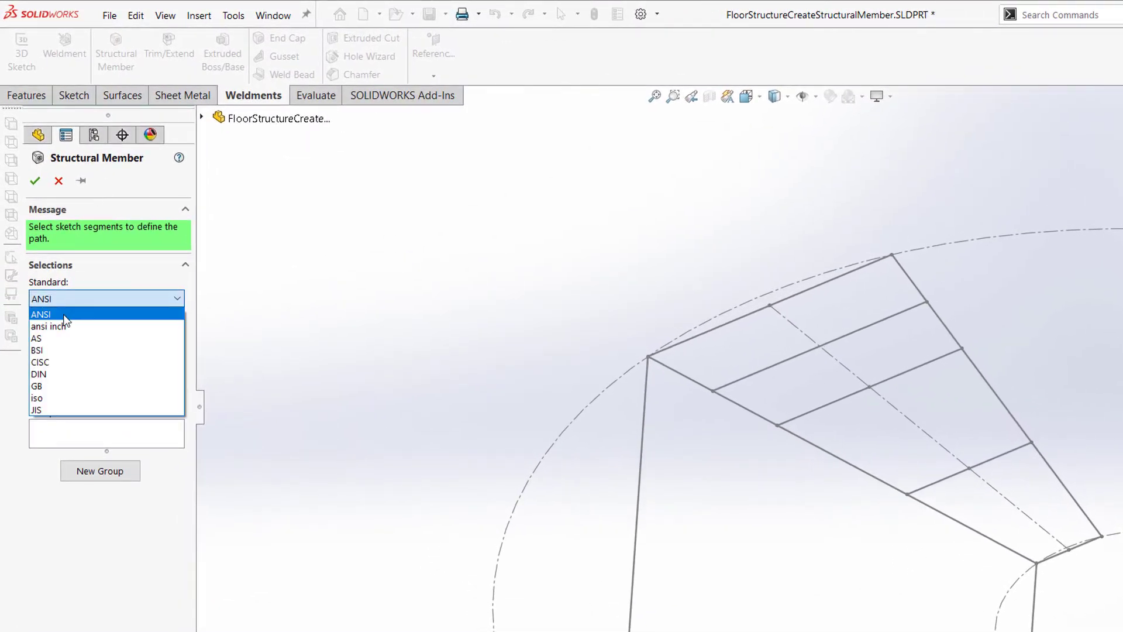
pyautogui.click(64, 316)
pyautogui.click(62, 334)
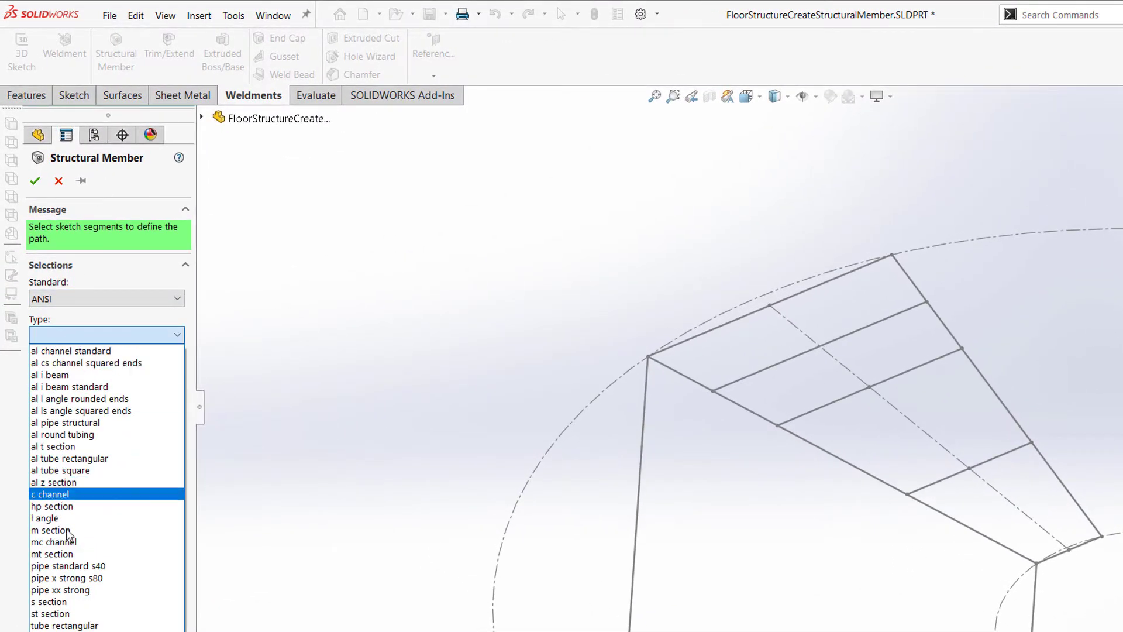
pyautogui.click(66, 602)
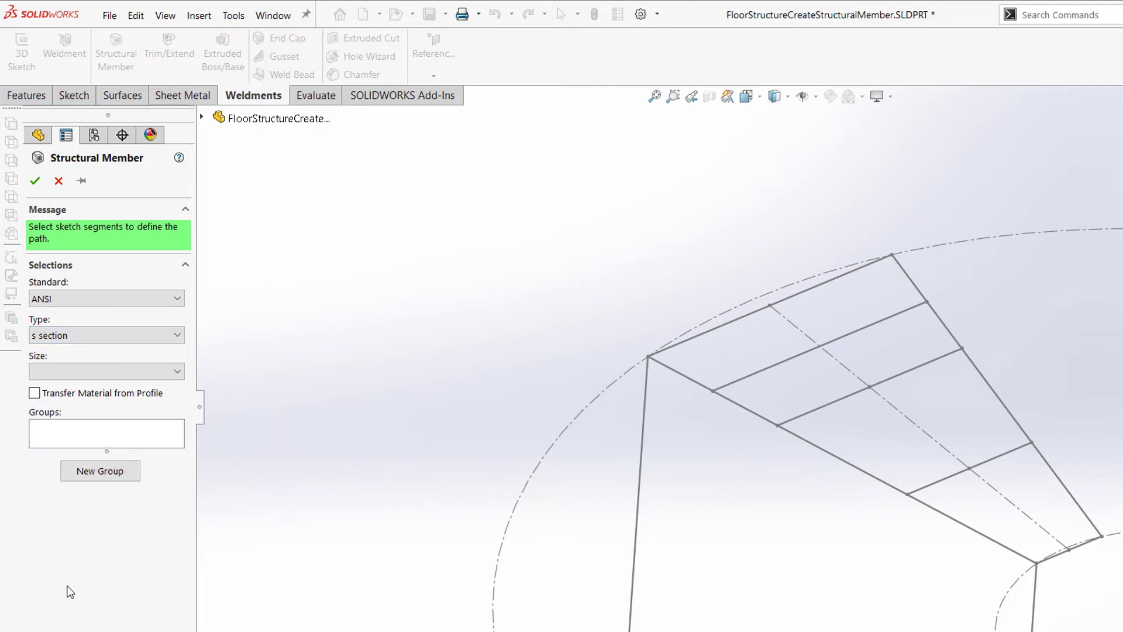
pyautogui.click(83, 374)
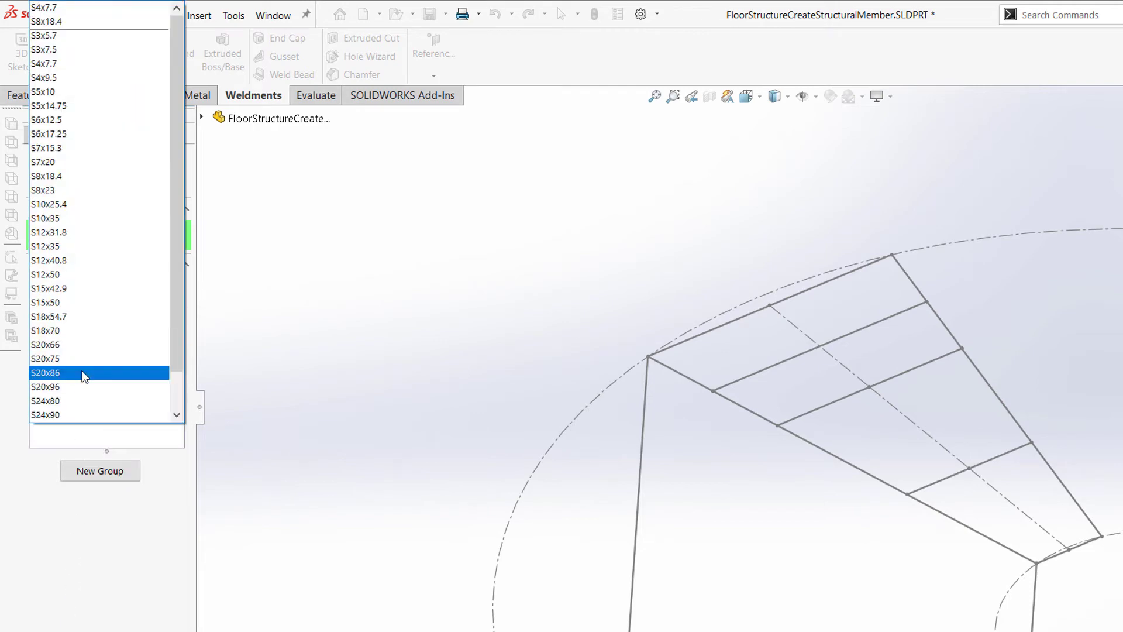
pyautogui.click(53, 176)
# Run the beams along the diagonal line and vertical leg with an End Butt corner
pyautogui.click(107, 431)
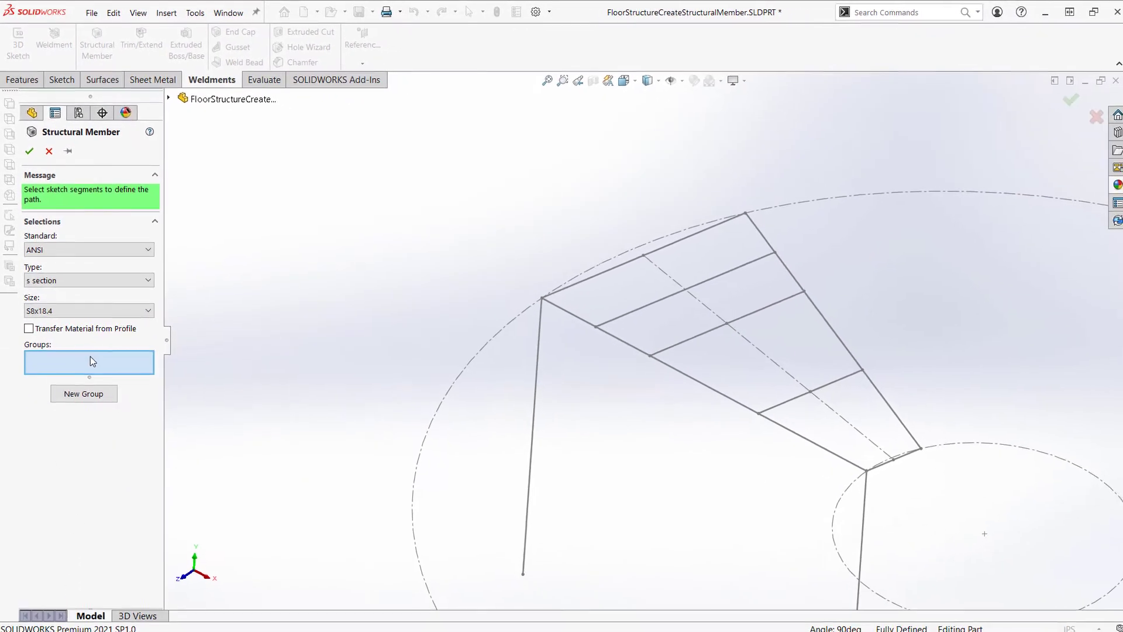
pyautogui.click(576, 317)
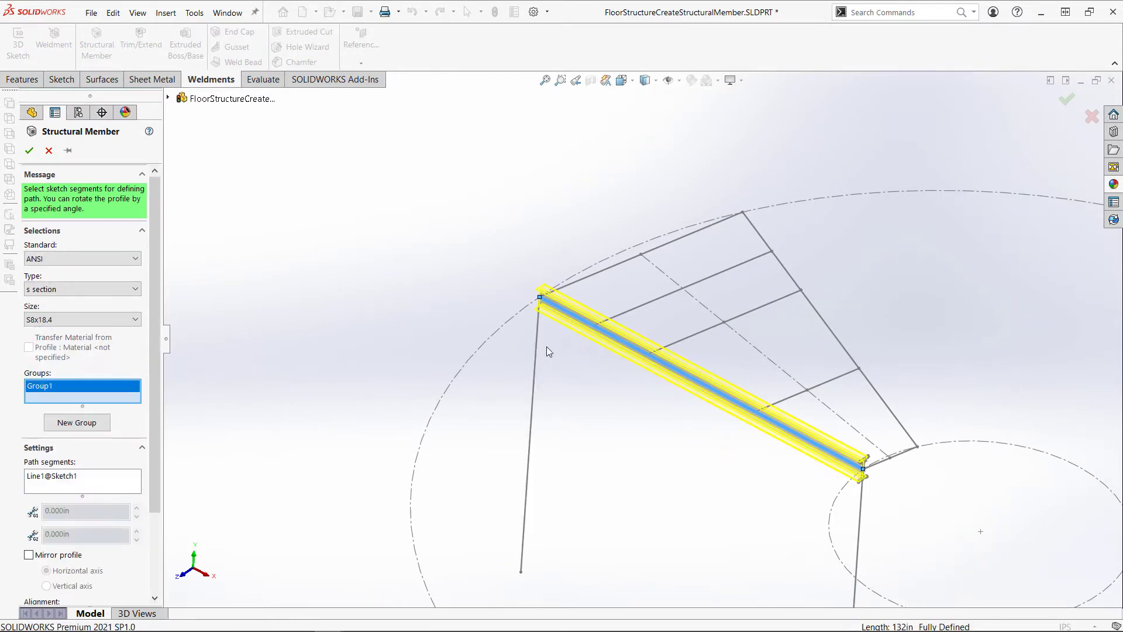
pyautogui.click(535, 356)
pyautogui.scroll(-5, 535, 299)
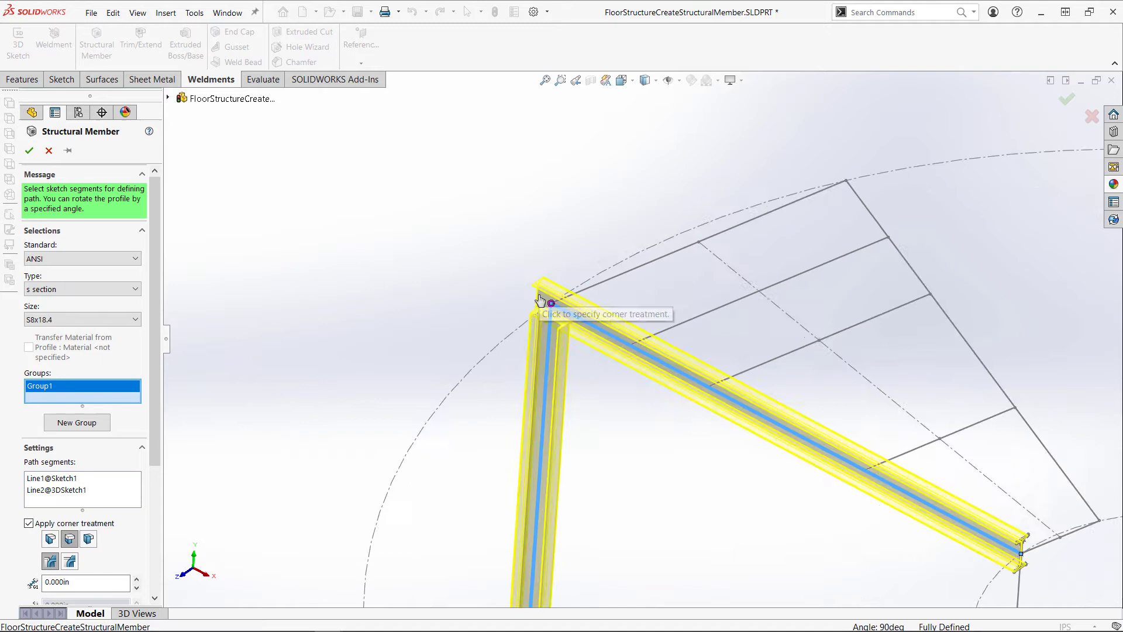
pyautogui.click(52, 539)
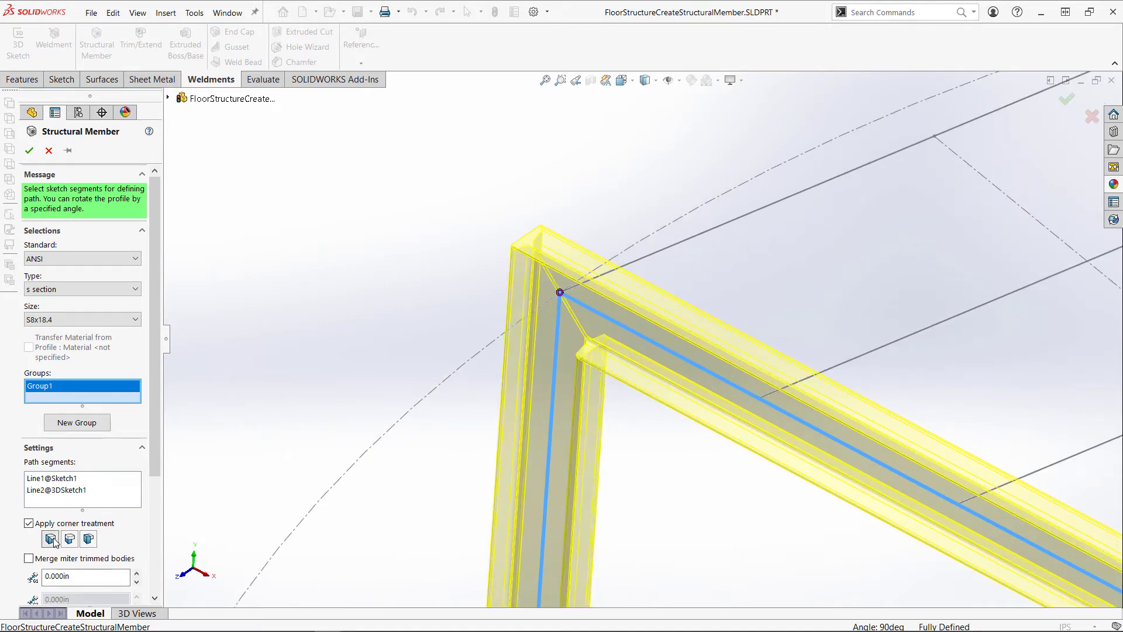
pyautogui.click(69, 539)
pyautogui.click(88, 539)
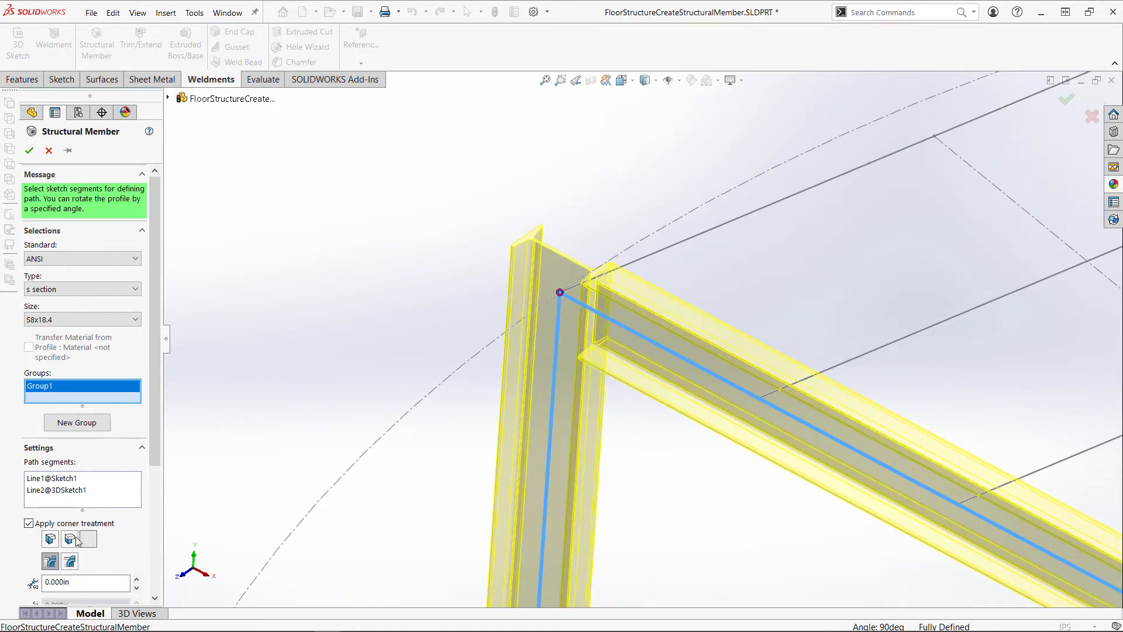
pyautogui.click(69, 539)
pyautogui.click(27, 150)
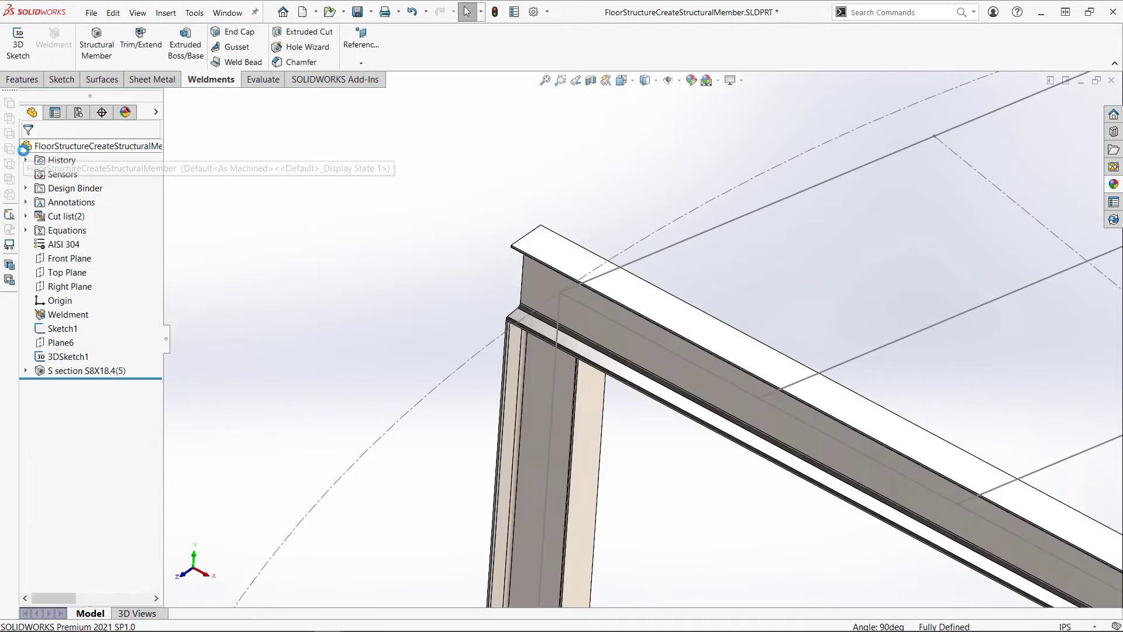
pyautogui.scroll(5, 673, 386)
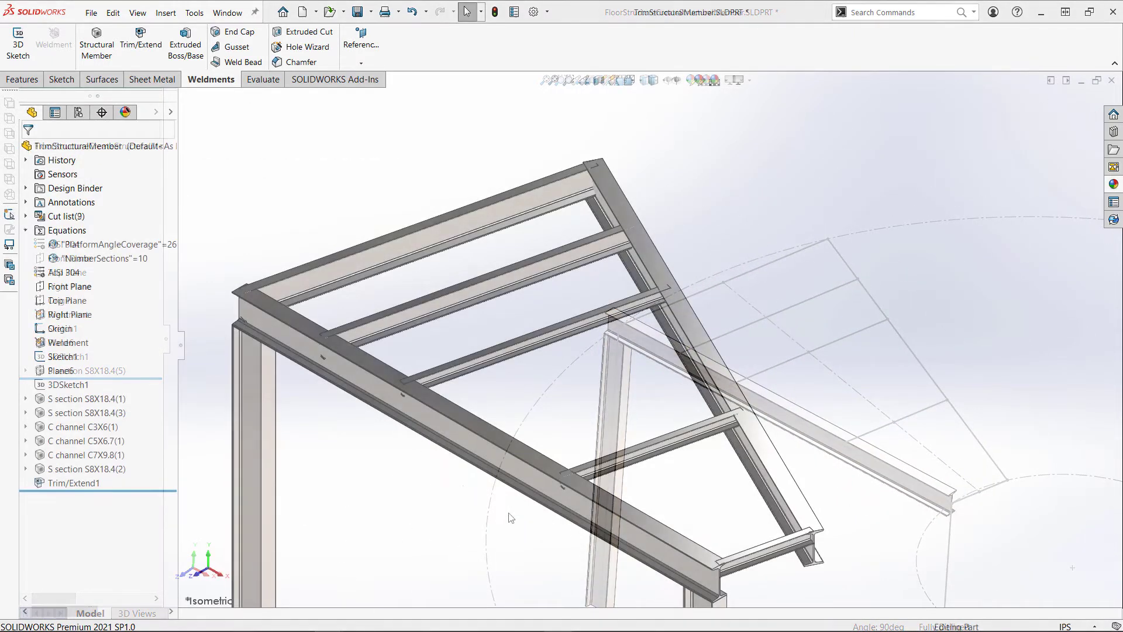
# Select the five C channels as the bodies to trim
pyautogui.click(140, 40)
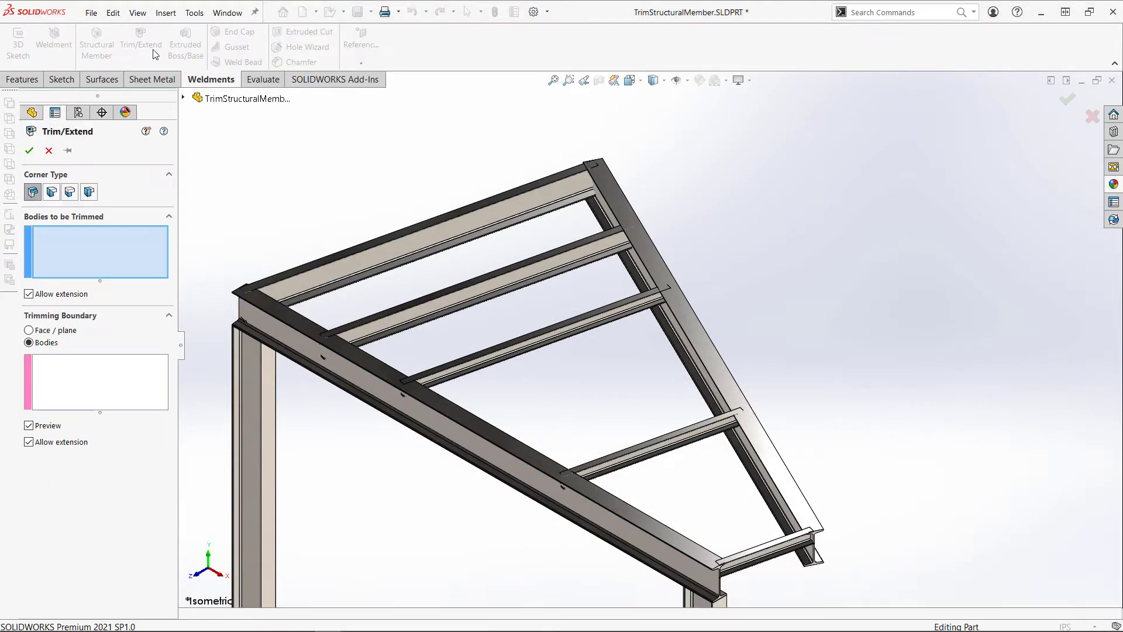
pyautogui.click(388, 247)
pyautogui.click(442, 299)
pyautogui.click(503, 351)
pyautogui.click(643, 446)
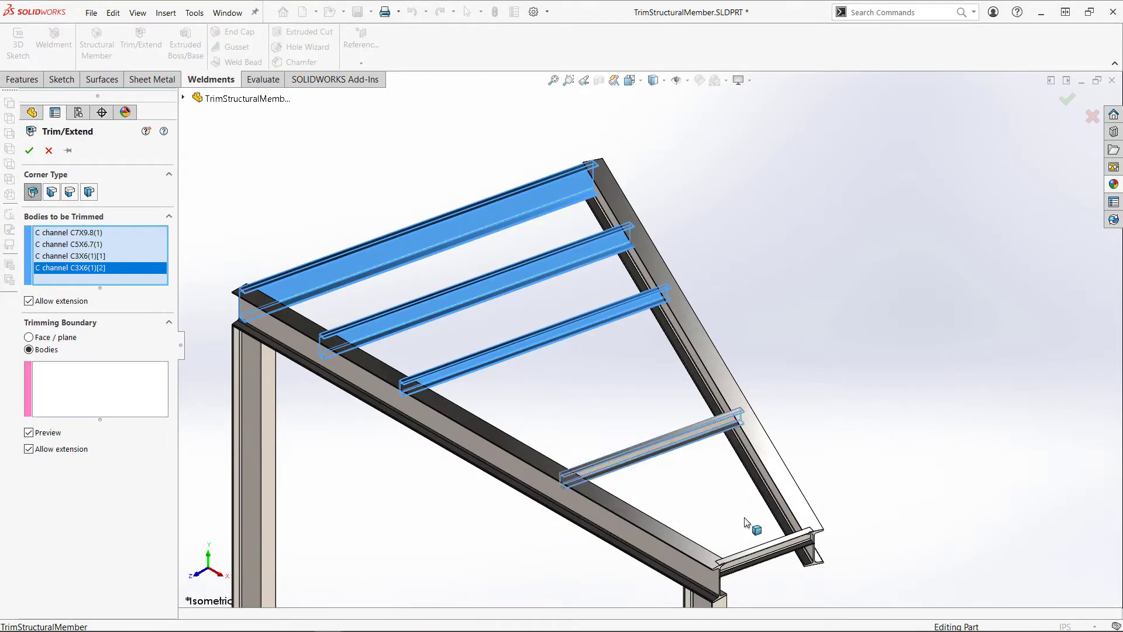
pyautogui.click(760, 547)
pyautogui.scroll(-5, 769, 442)
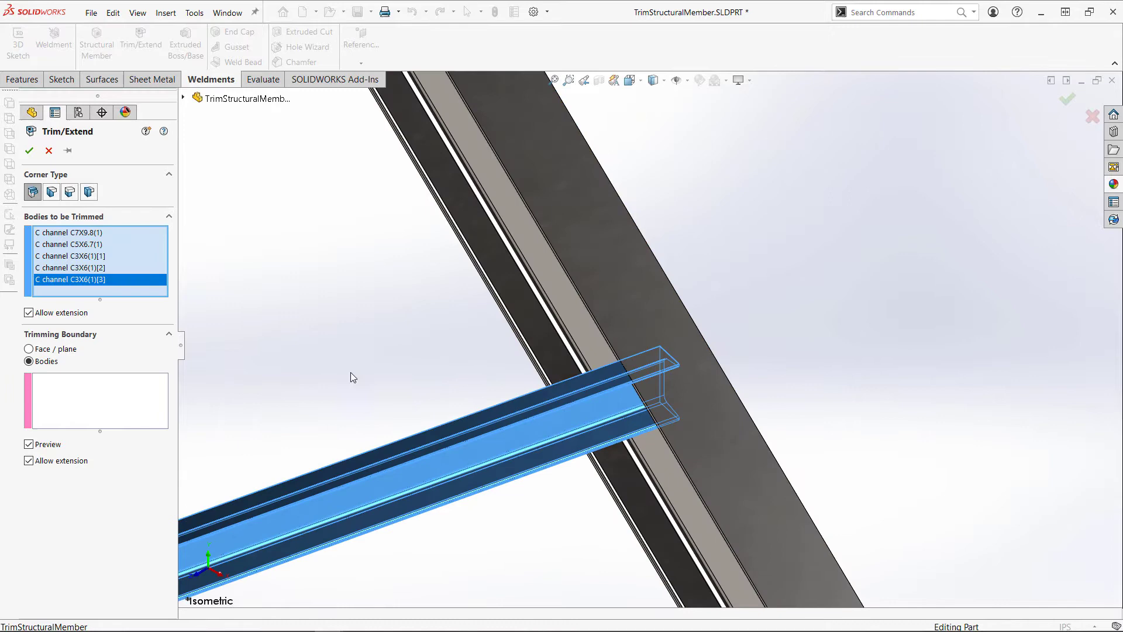
# Trim the channels against both S8x18.4 beams with a Simple cut and 0.050in weld gap
pyautogui.click(99, 393)
pyautogui.click(597, 271)
pyautogui.scroll(5, 641, 344)
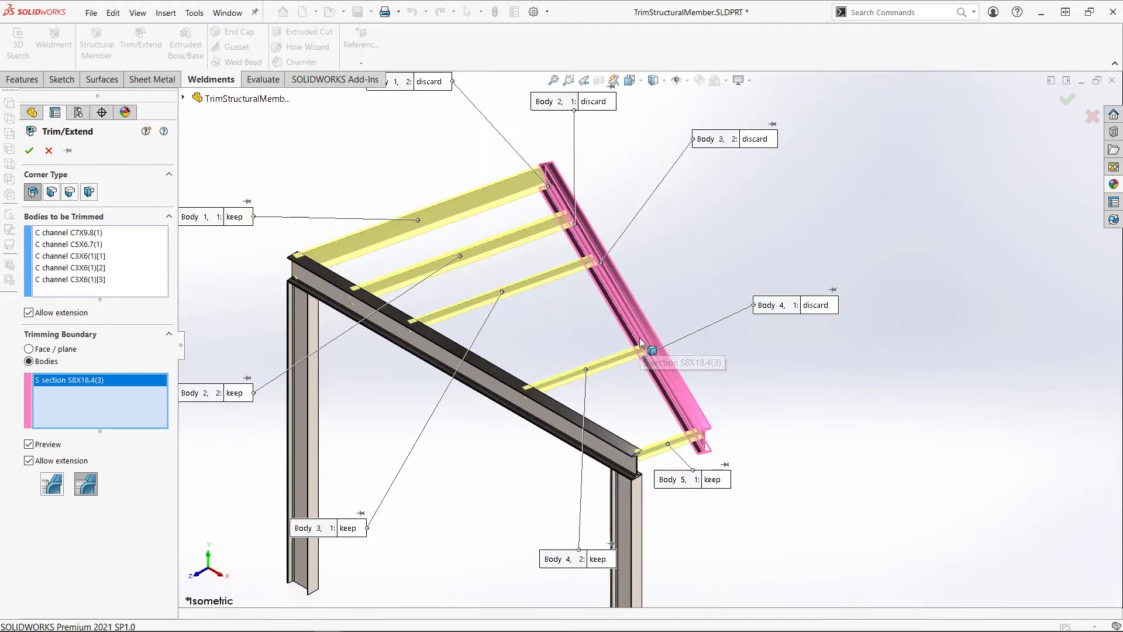
pyautogui.click(561, 419)
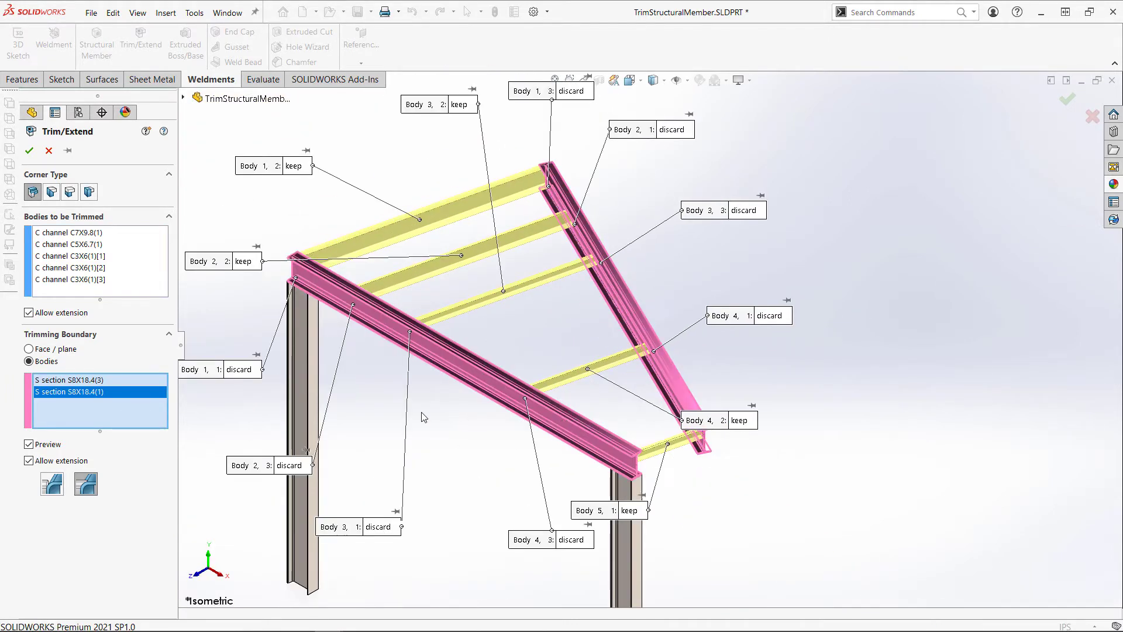
pyautogui.click(50, 490)
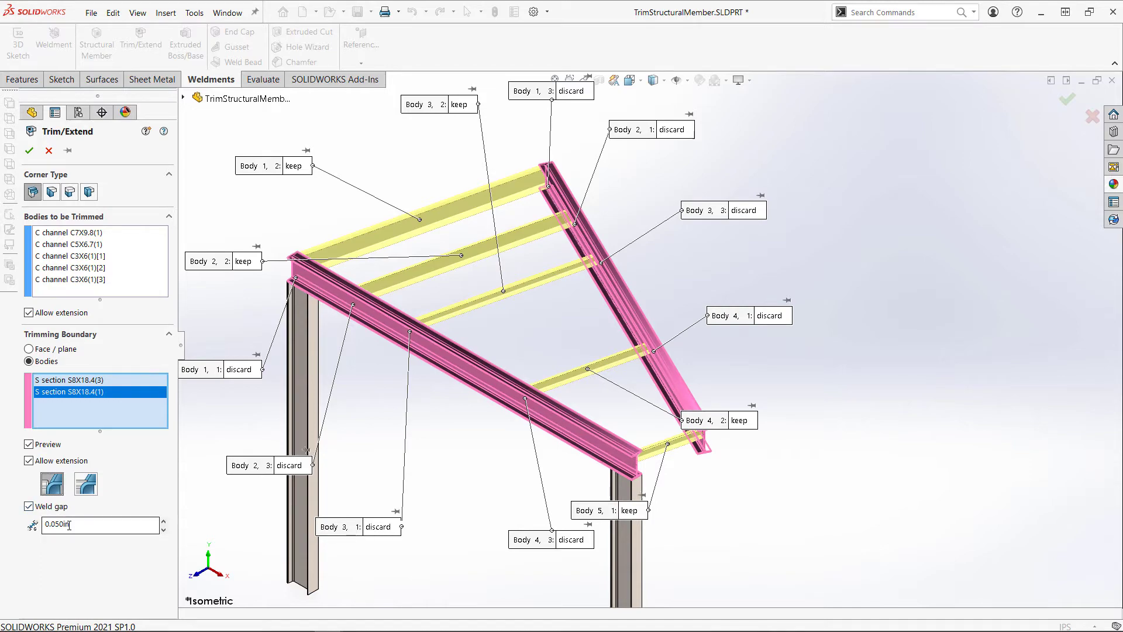
pyautogui.click(29, 151)
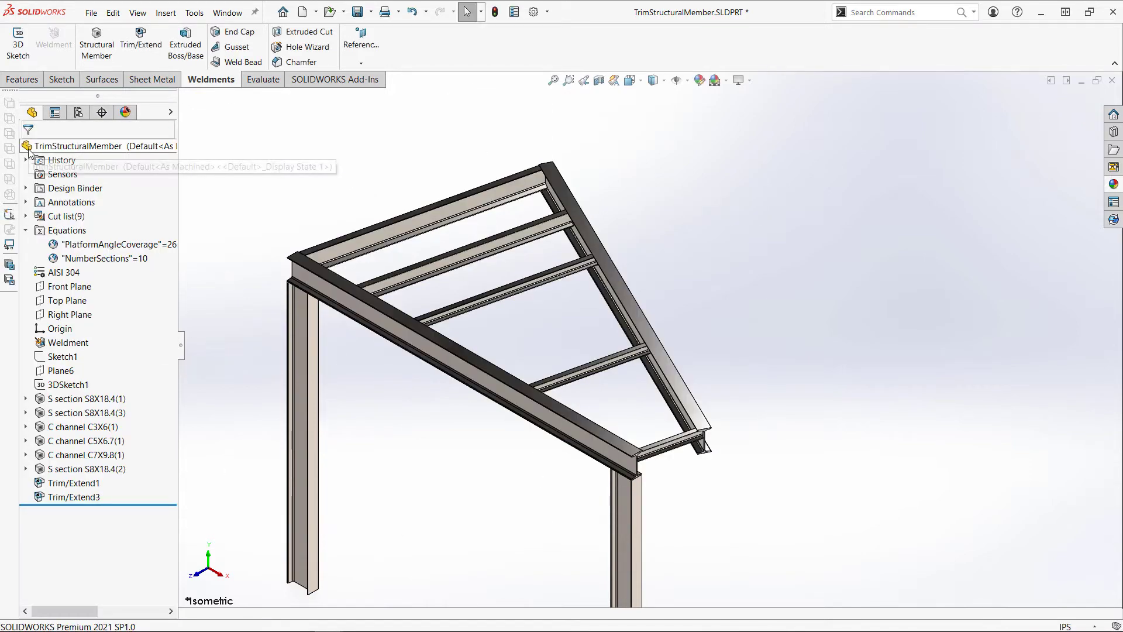
pyautogui.scroll(-5, 570, 216)
# Expand the FloorStructure Cut list to show its items
pyautogui.scroll(-5, 571, 215)
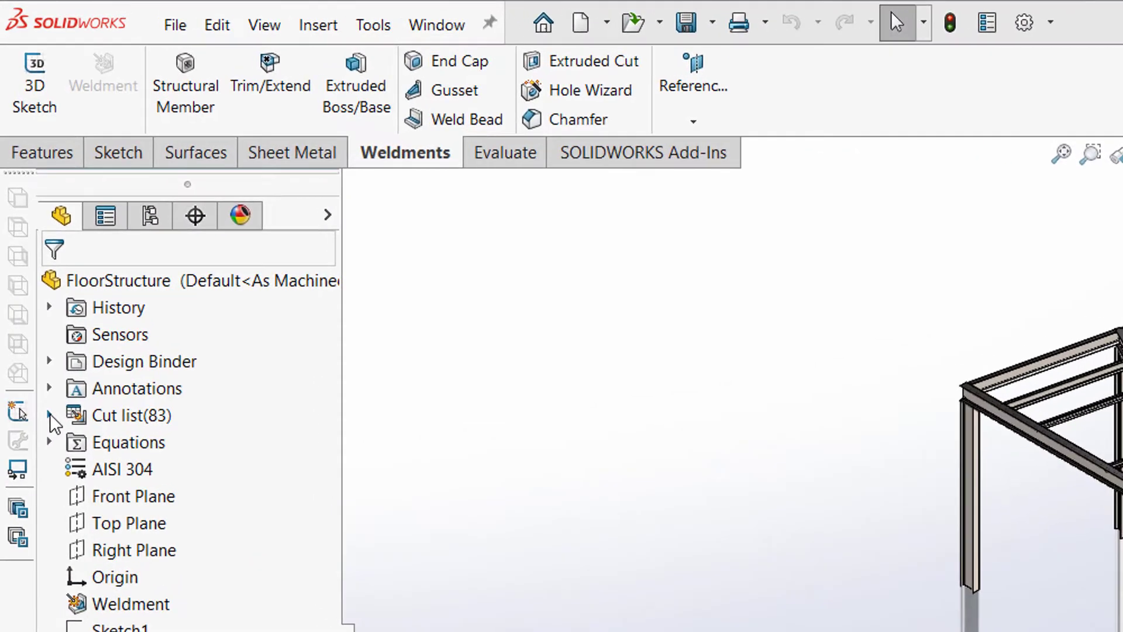
pyautogui.click(26, 227)
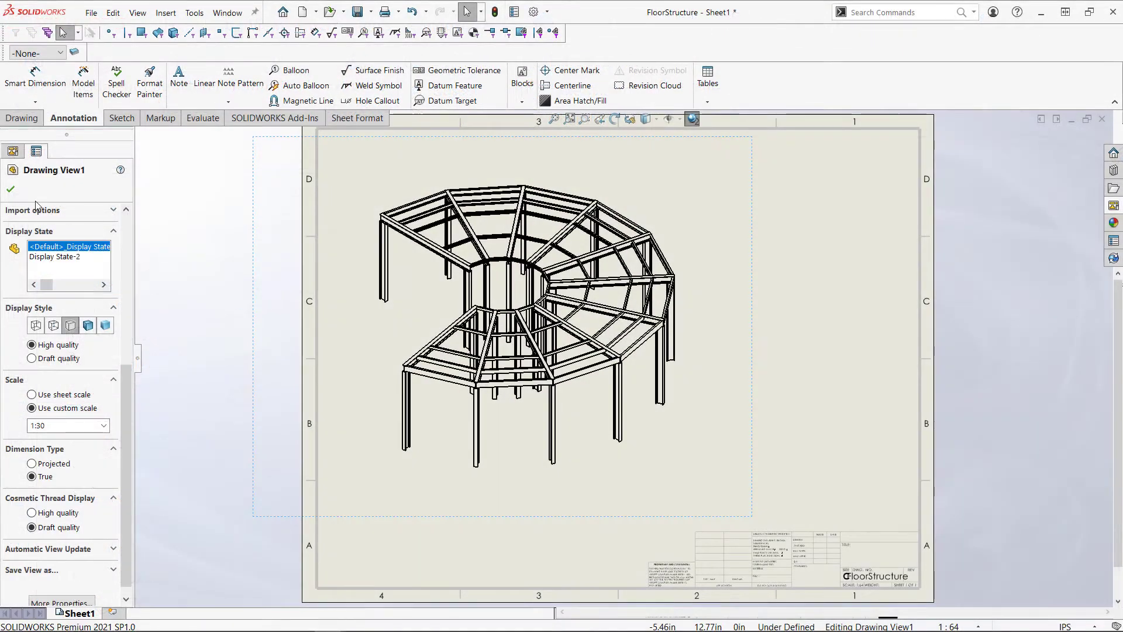
# Insert a weldment cut list table at the sheet's top-right and open FloorStructureDesignChange
pyautogui.click(11, 188)
pyautogui.click(709, 77)
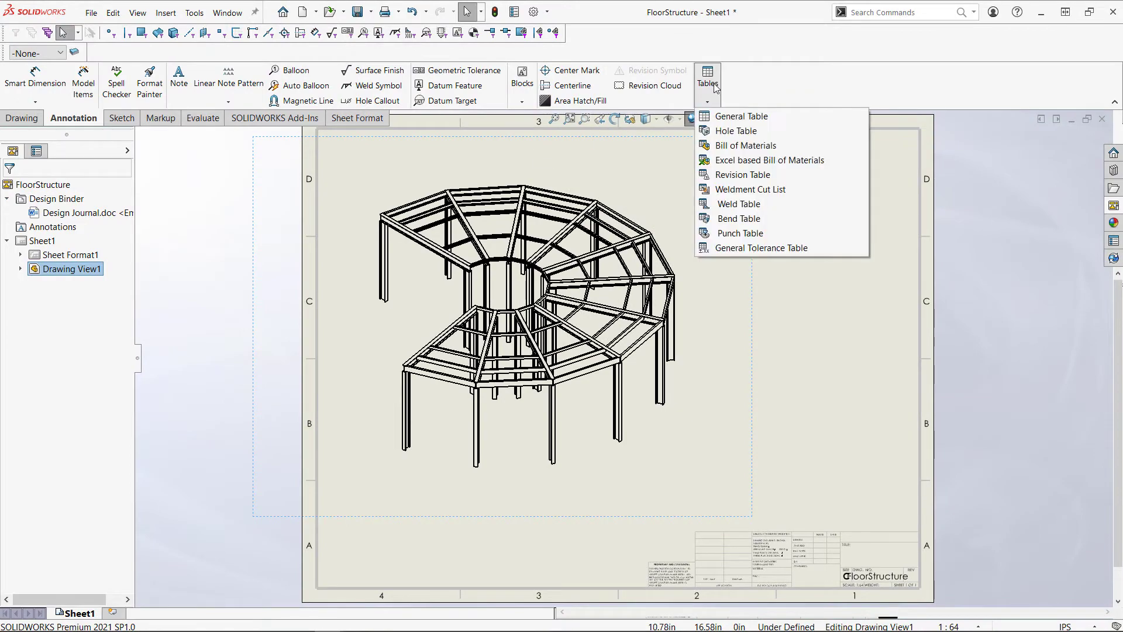
pyautogui.click(752, 186)
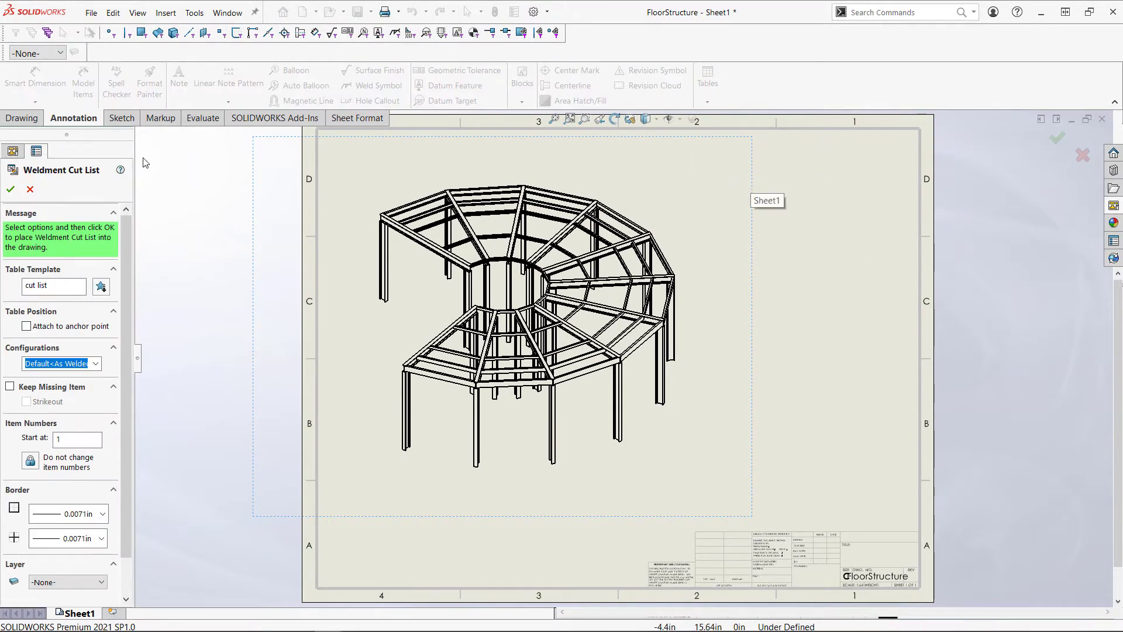
pyautogui.click(11, 188)
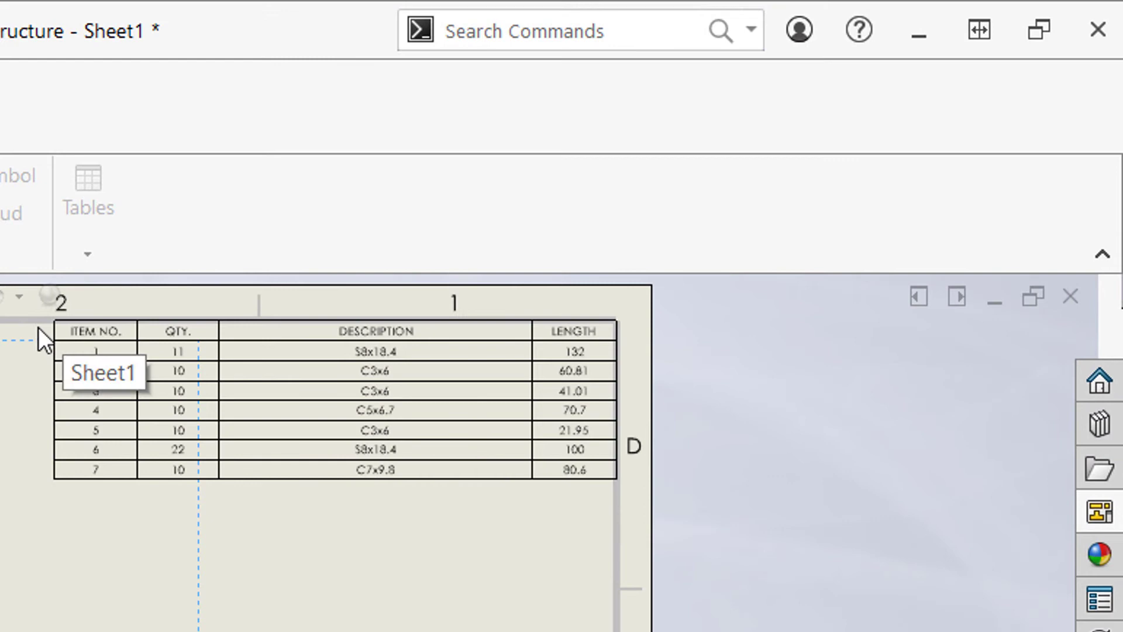
pyautogui.click(37, 328)
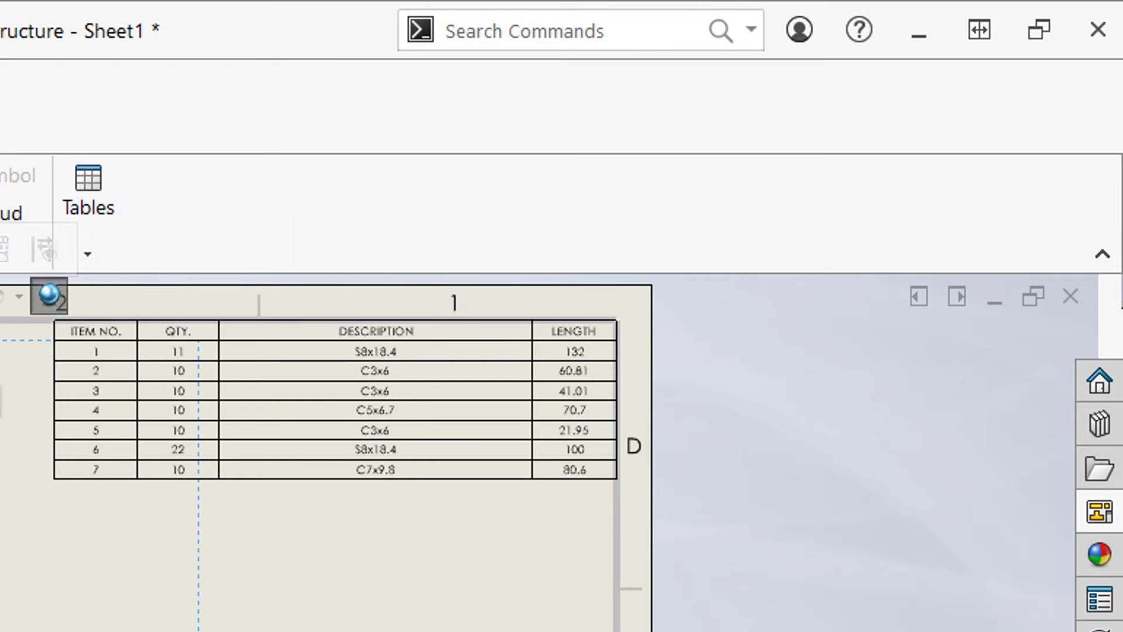
pyautogui.click(50, 296)
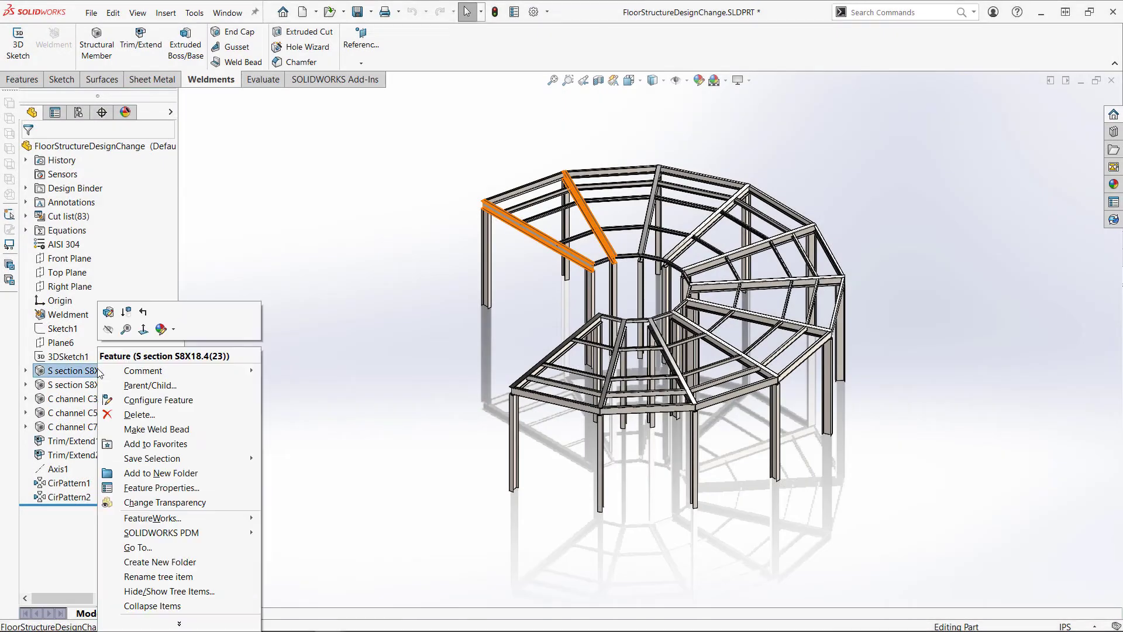
# Resize the S8X18.4(23) beam to S12x35
pyautogui.click(103, 314)
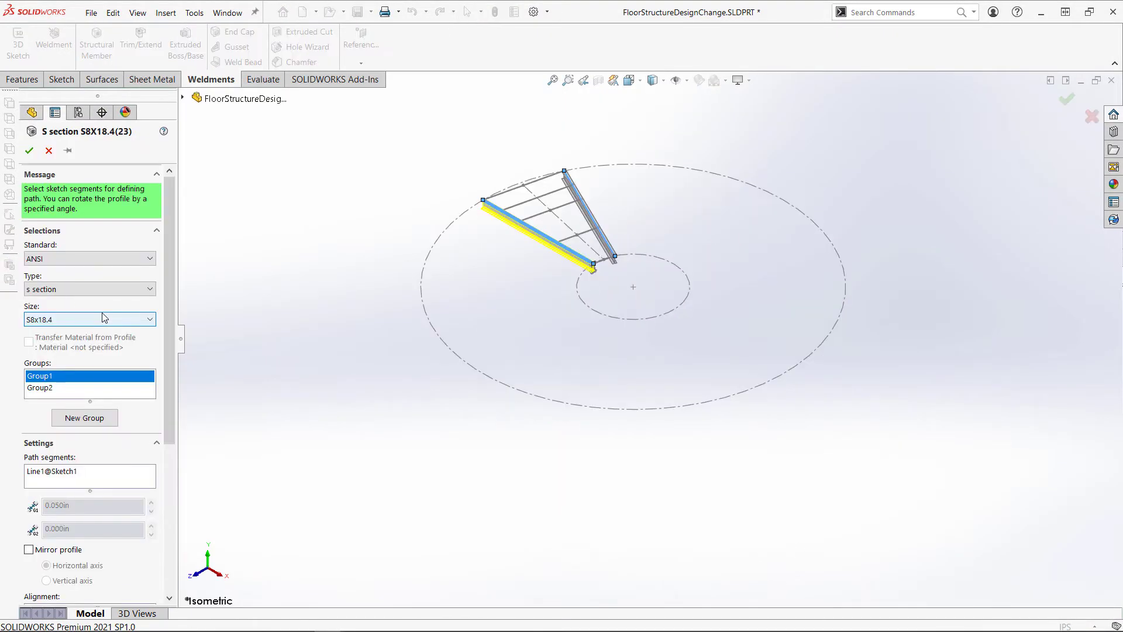
pyautogui.click(107, 322)
pyautogui.click(71, 180)
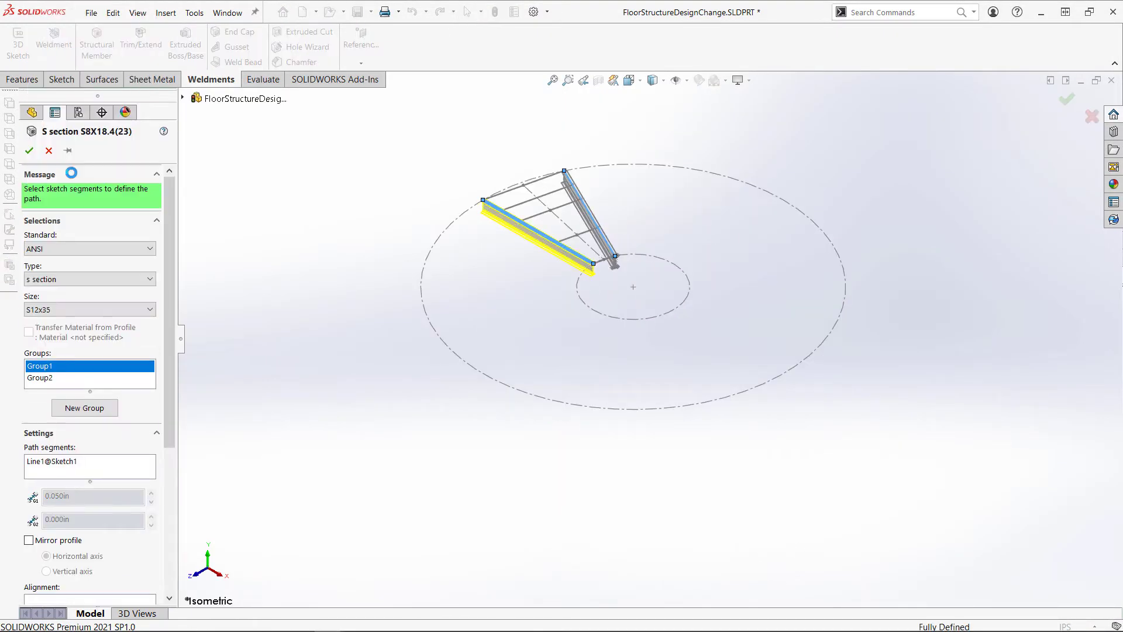
pyautogui.click(29, 151)
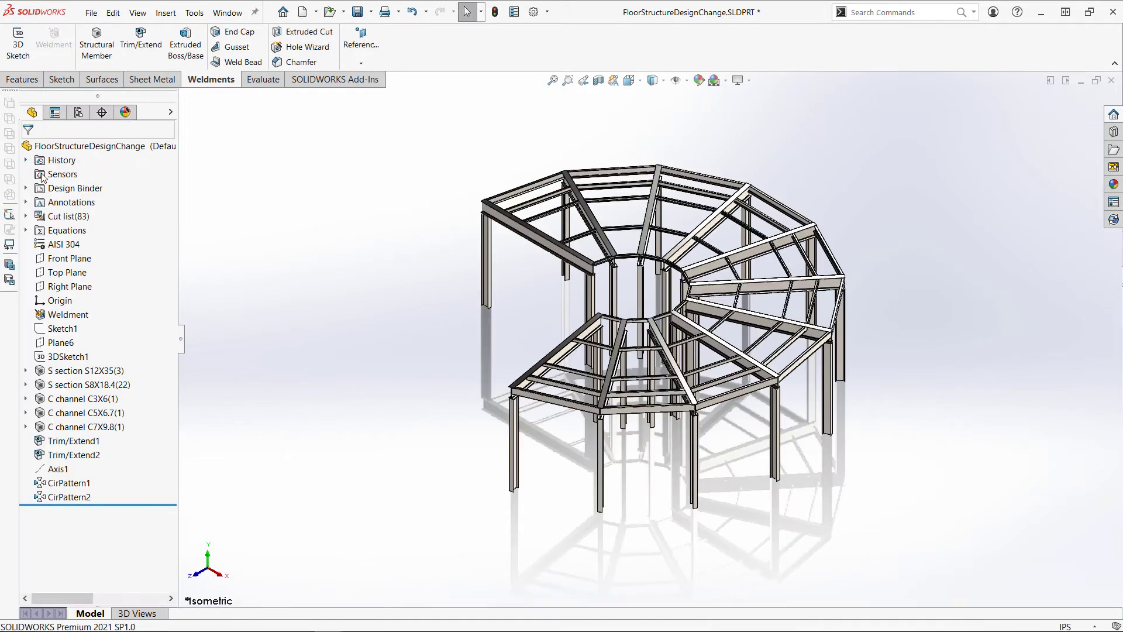
# Resize the S8X18.4(22) beam to S12x40.8
pyautogui.rightClick(112, 381)
pyautogui.click(125, 304)
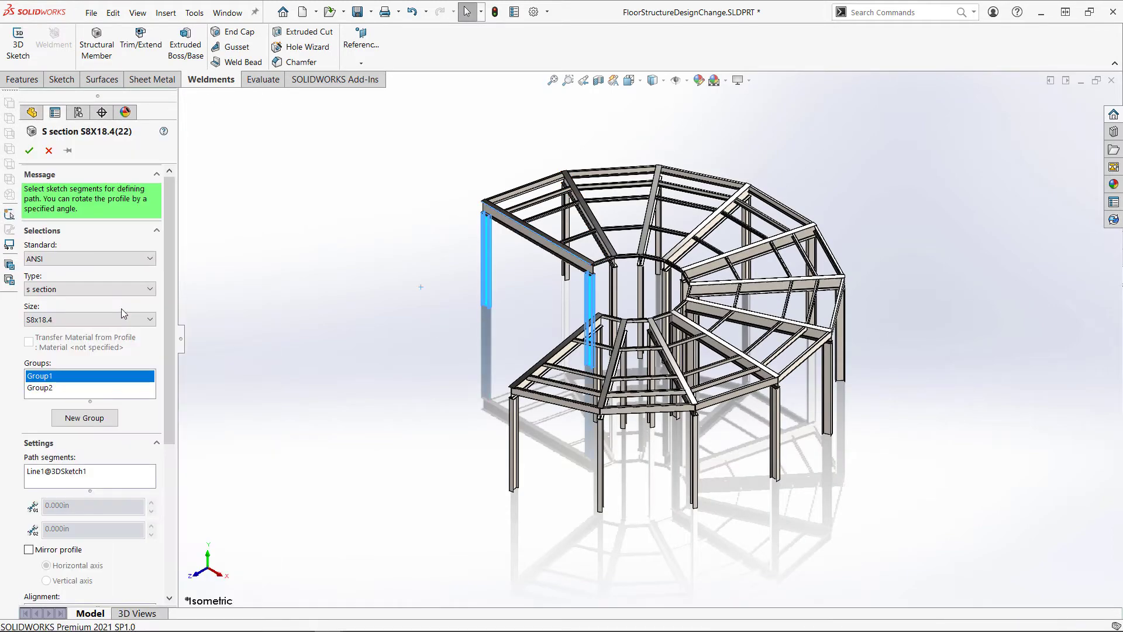
pyautogui.click(125, 320)
pyautogui.click(70, 183)
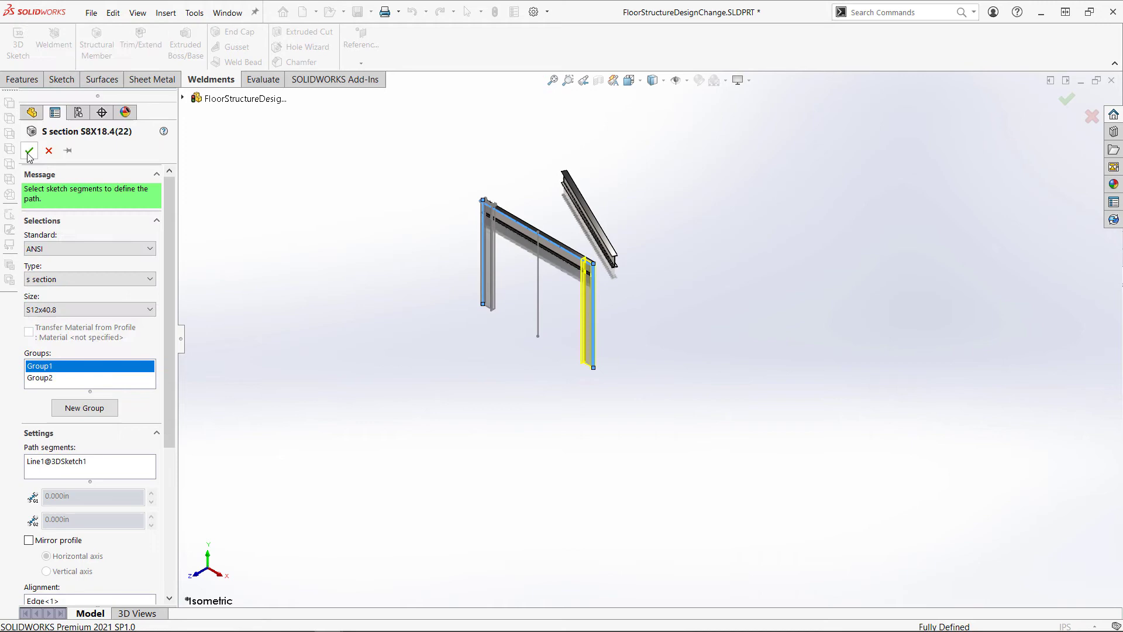
pyautogui.click(29, 152)
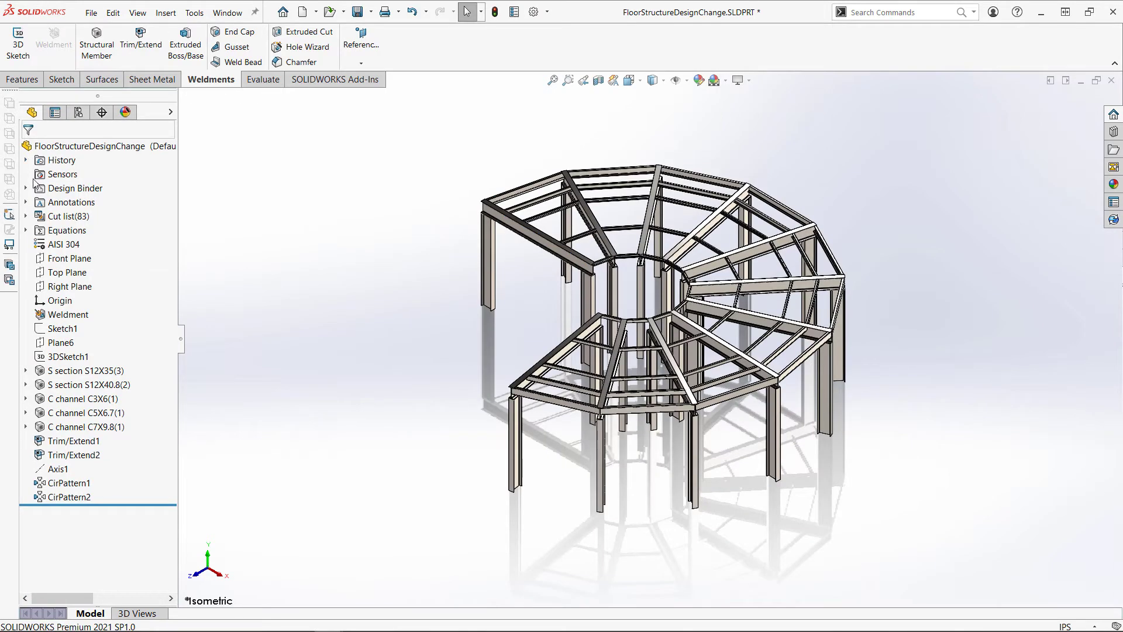
# Resize the C3X6(1) channels to C6x13
pyautogui.rightClick(82, 398)
pyautogui.click(93, 314)
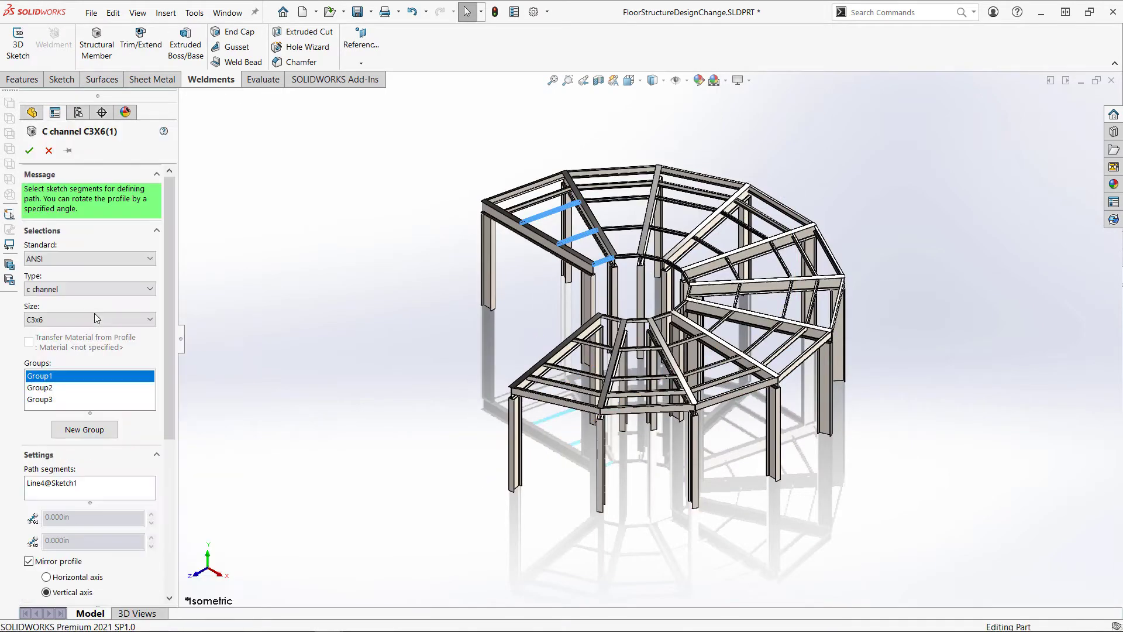
pyautogui.click(96, 319)
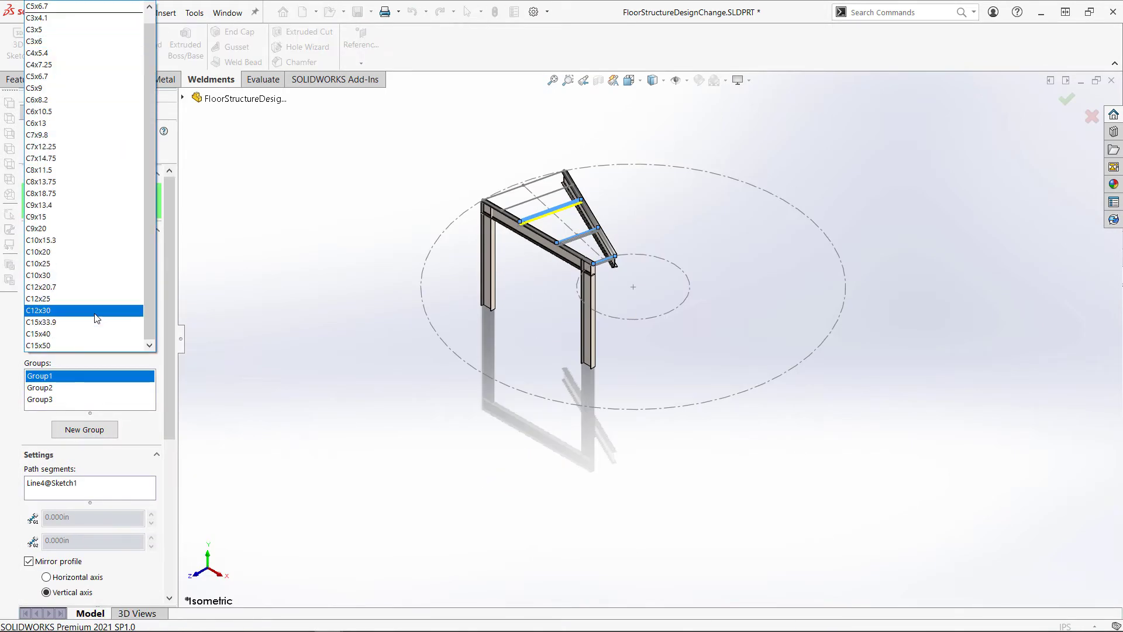
pyautogui.click(93, 124)
pyautogui.click(30, 151)
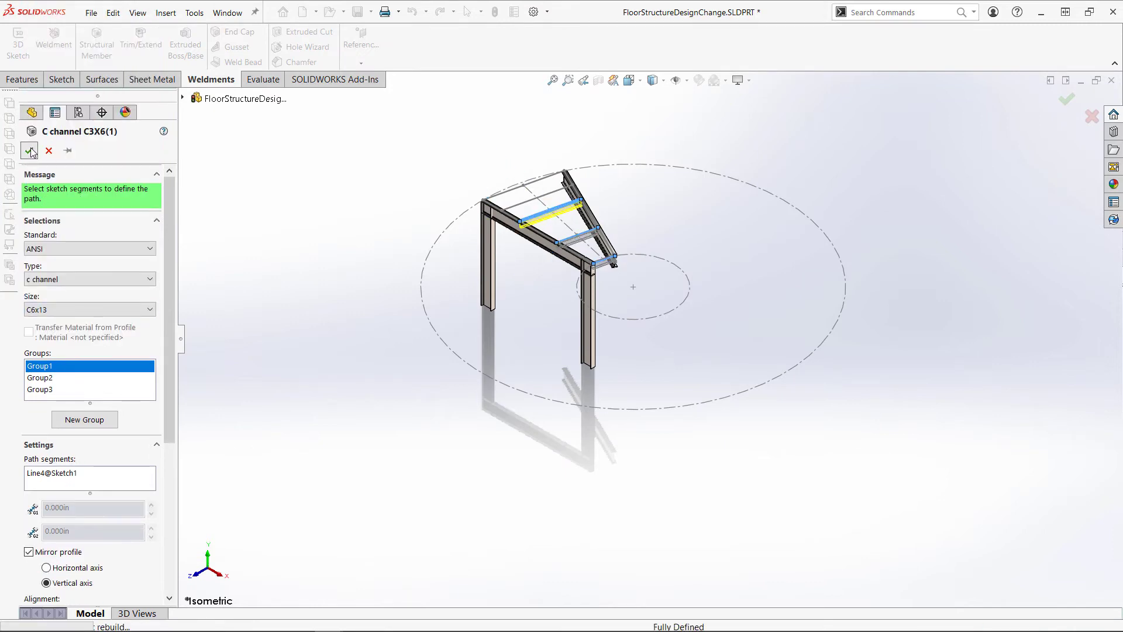